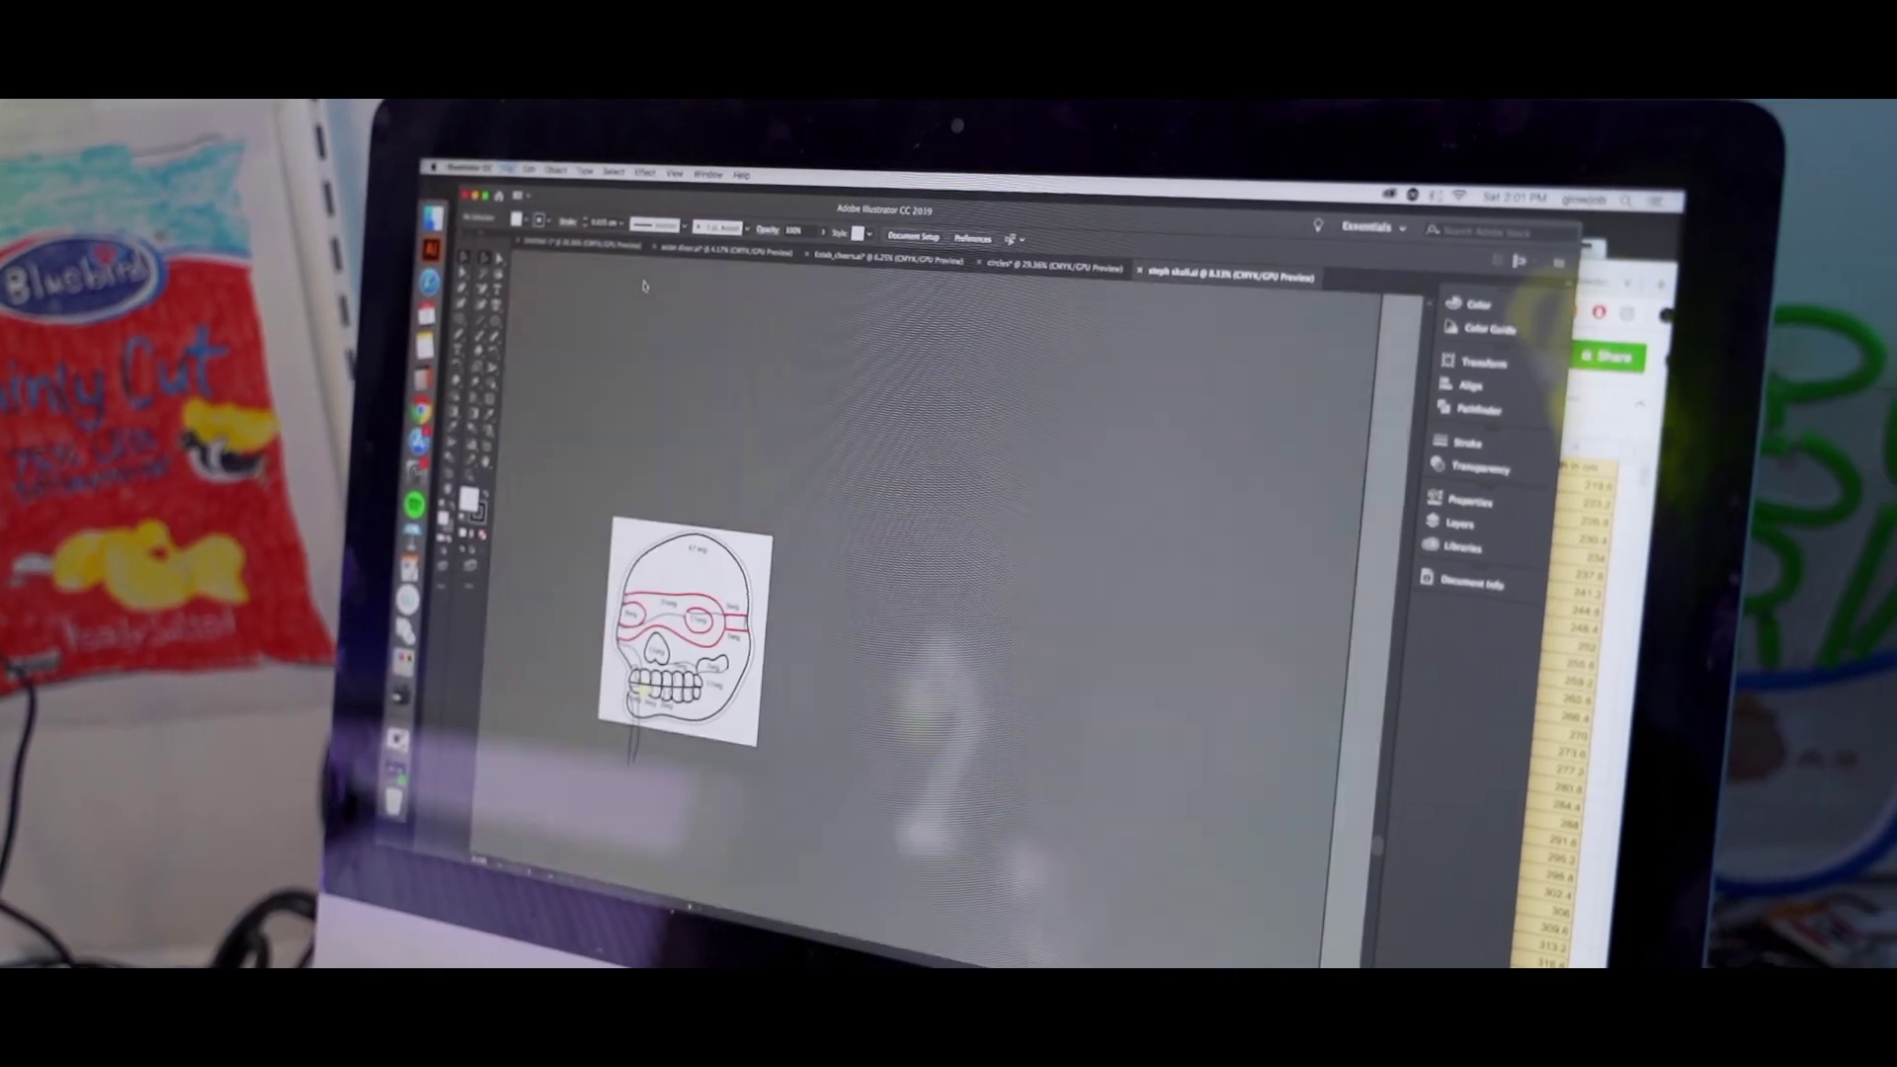
{"action": "key", "text": "super+w"}
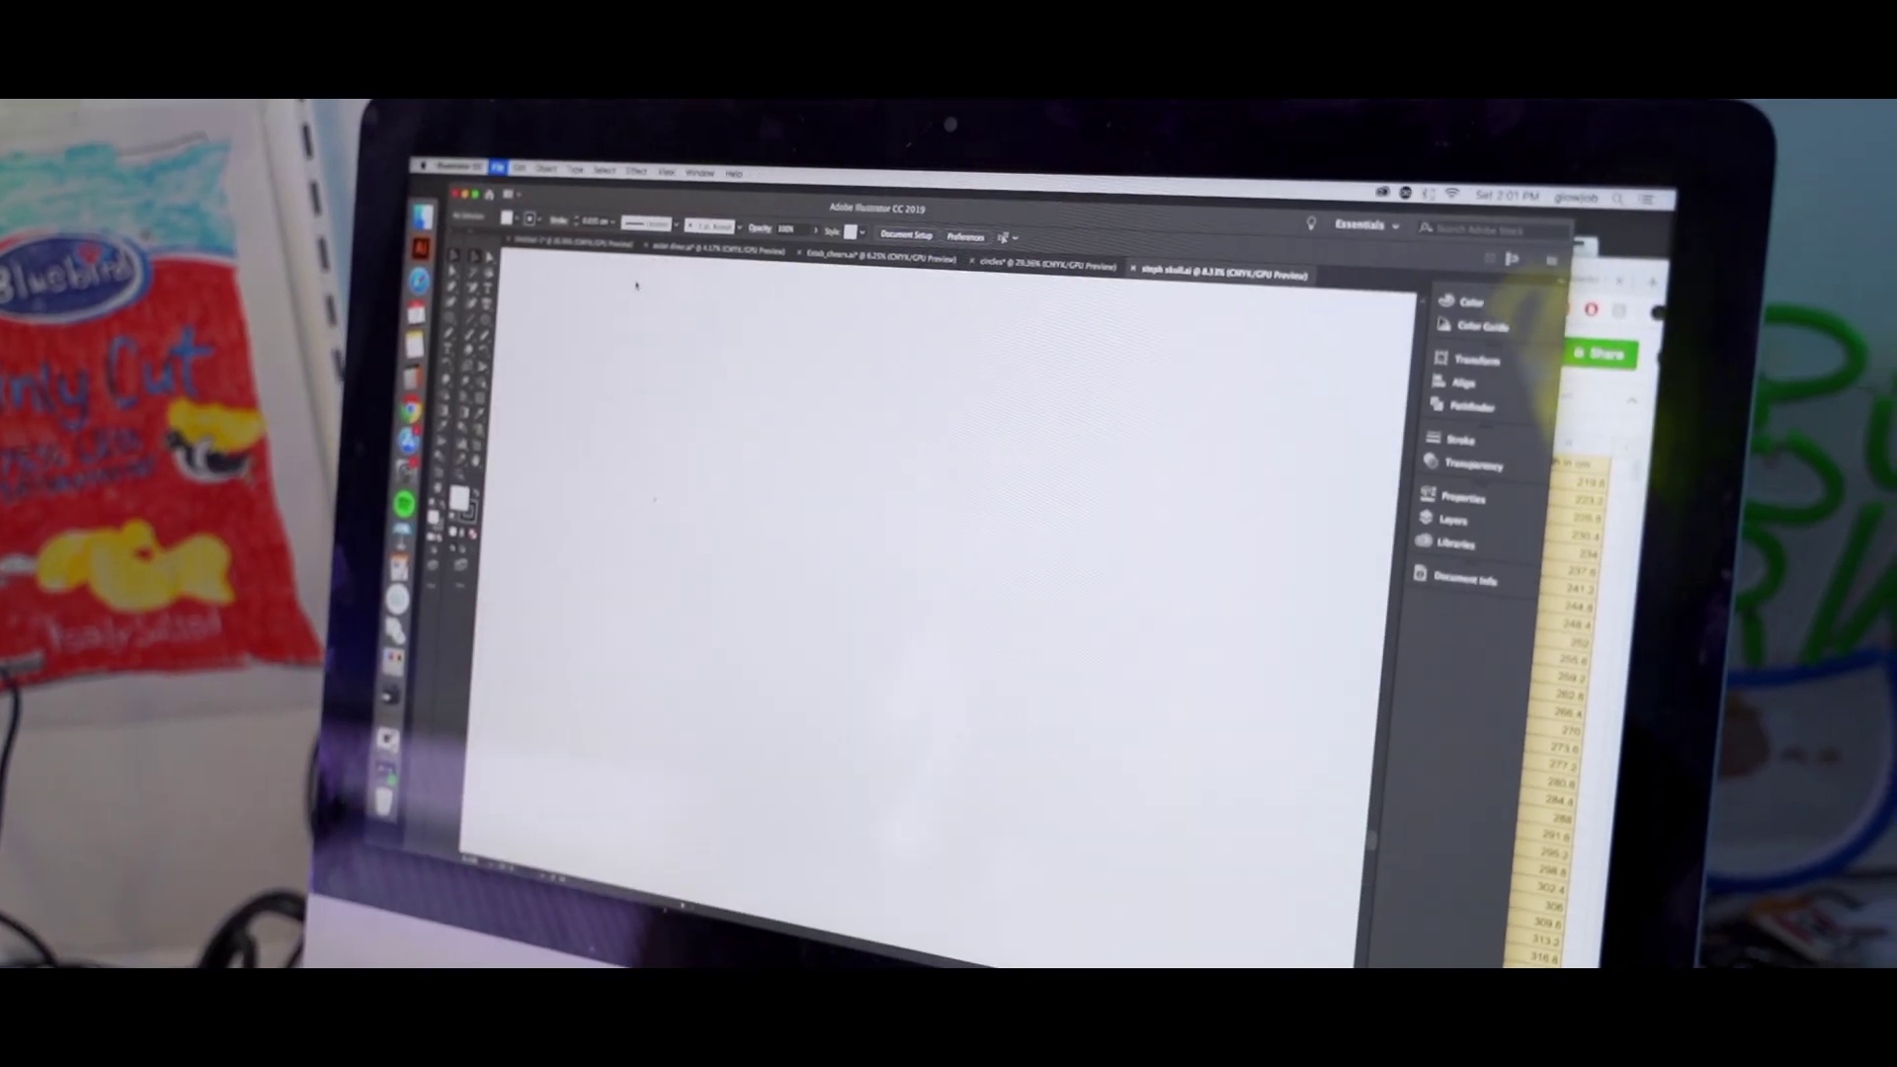